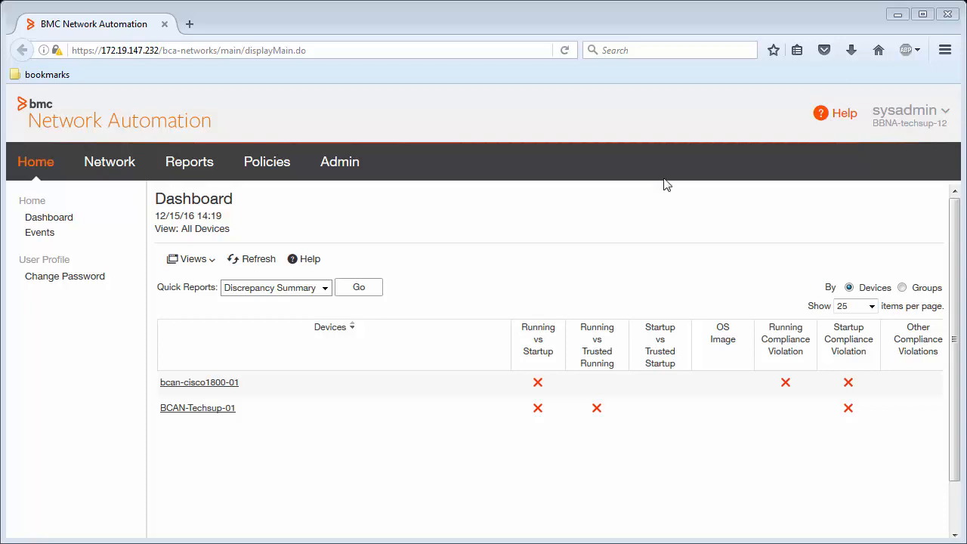
Step: Open the details of the most recent snapshot job and examine the error message for Test-Device-01
{"action": "left_click", "coordinate": [107, 168]}
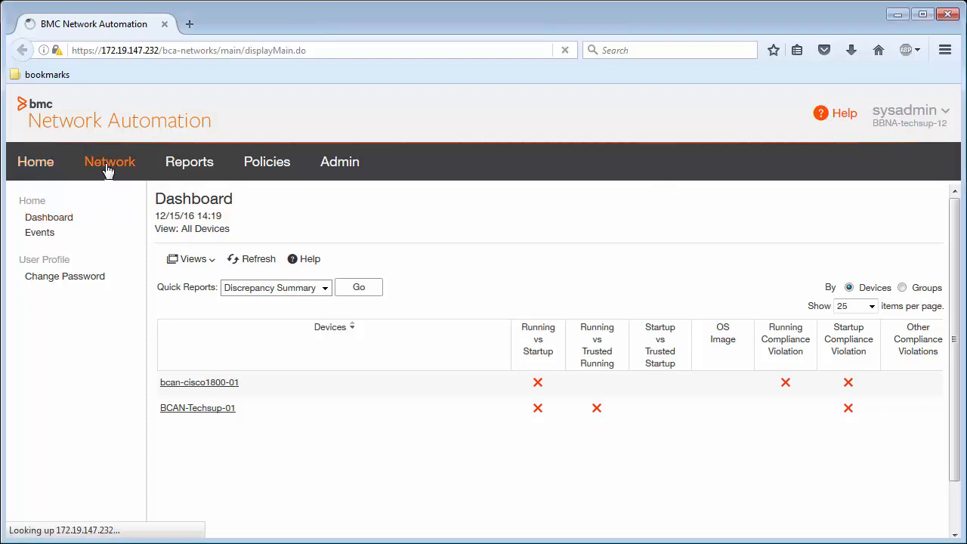
{"action": "left_click", "coordinate": [38, 308]}
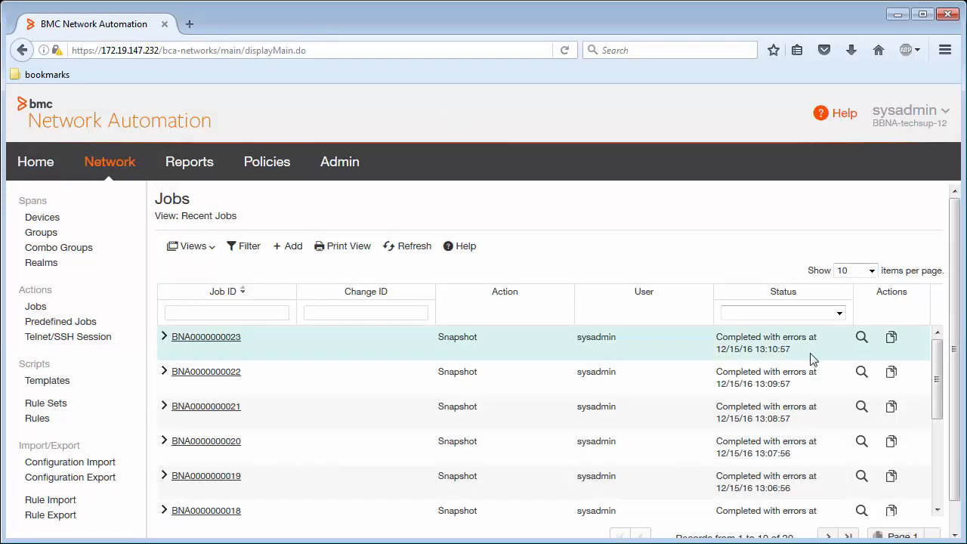
{"action": "left_click", "coordinate": [861, 339]}
{"action": "scroll", "coordinate": [723, 315], "scroll_direction": "down", "scroll_amount": 3}
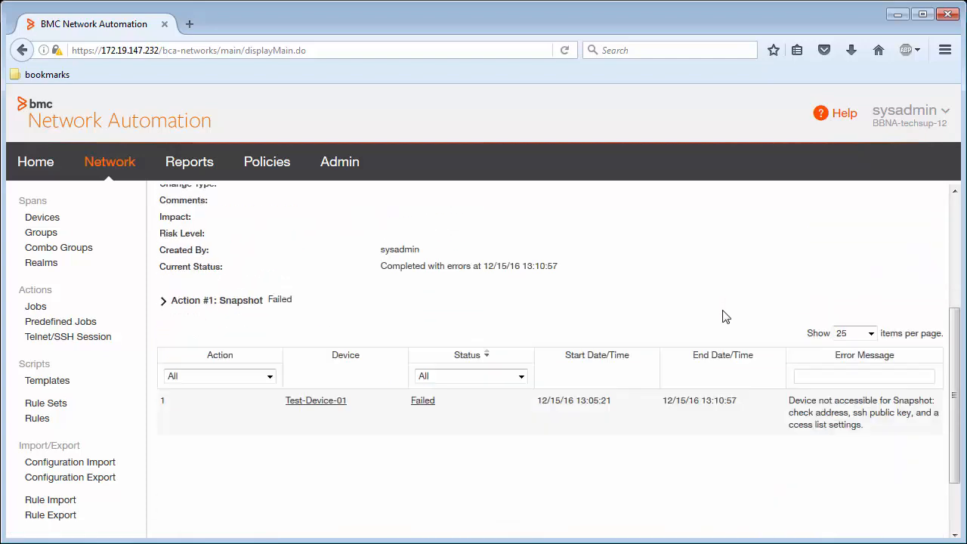
{"action": "scroll", "coordinate": [723, 316], "scroll_direction": "down", "scroll_amount": 2}
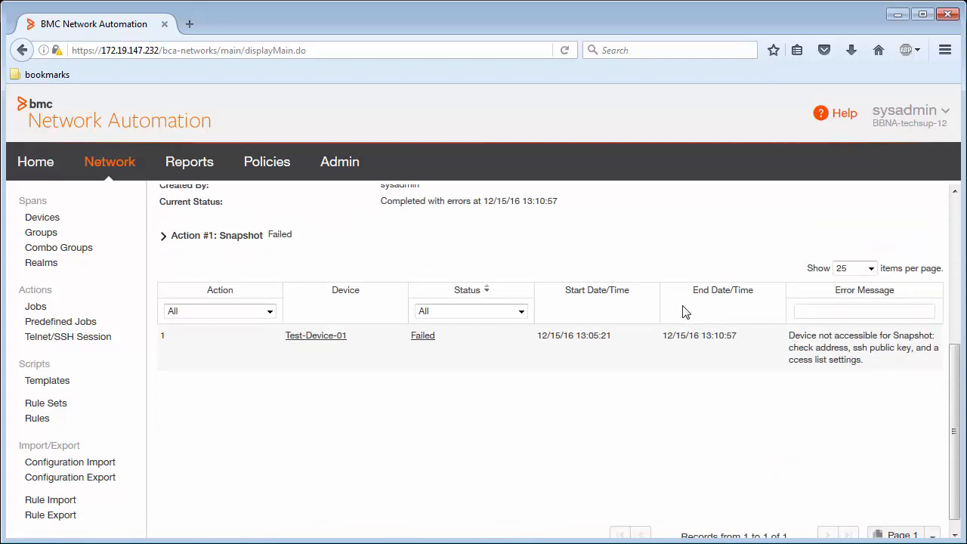
{"action": "left_click_drag", "start_coordinate": [874, 368], "coordinate": [785, 338]}
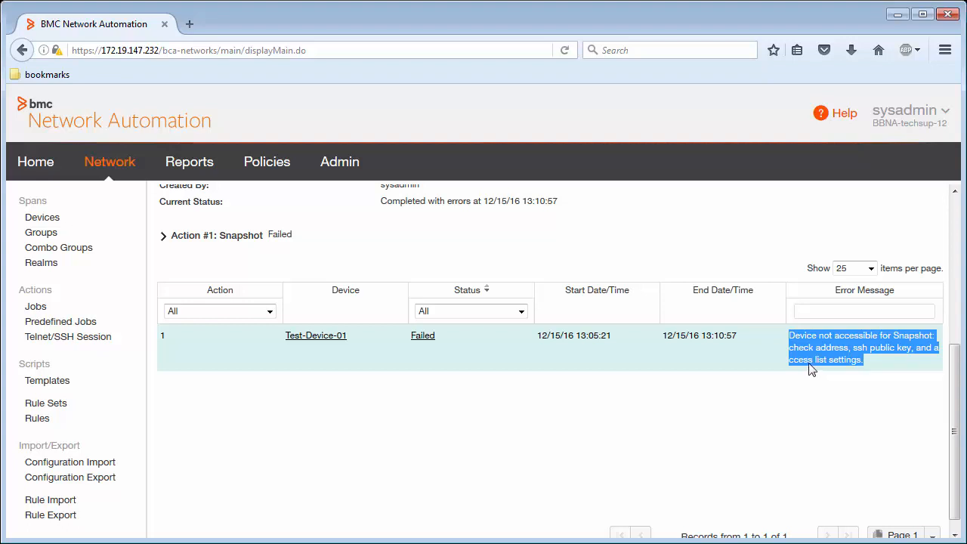
Step: Open the failed snapshot's details for Test-Device-01, examine its access mode, exception text and target address, and close the details window
{"action": "left_click", "coordinate": [425, 340]}
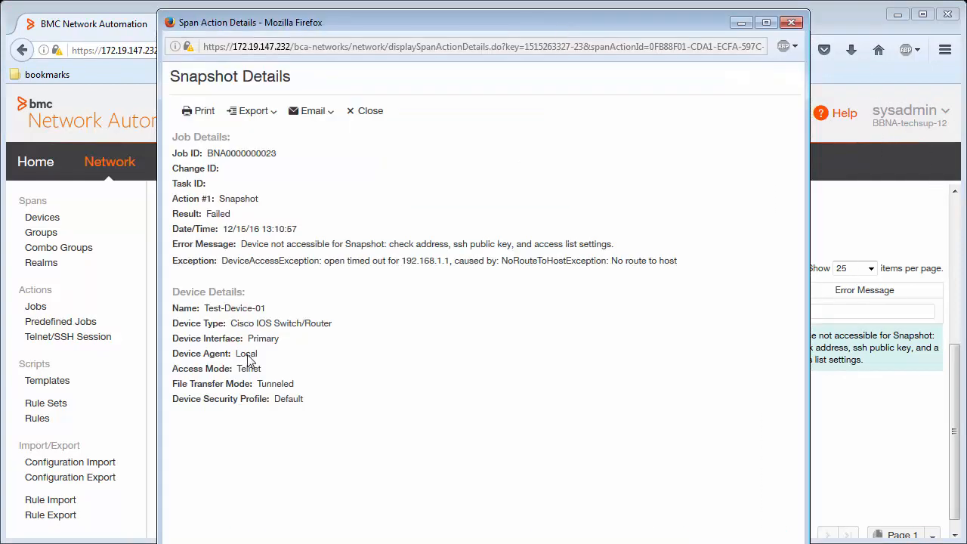
{"action": "left_click_drag", "start_coordinate": [237, 369], "coordinate": [272, 376]}
{"action": "left_click_drag", "start_coordinate": [172, 262], "coordinate": [675, 263]}
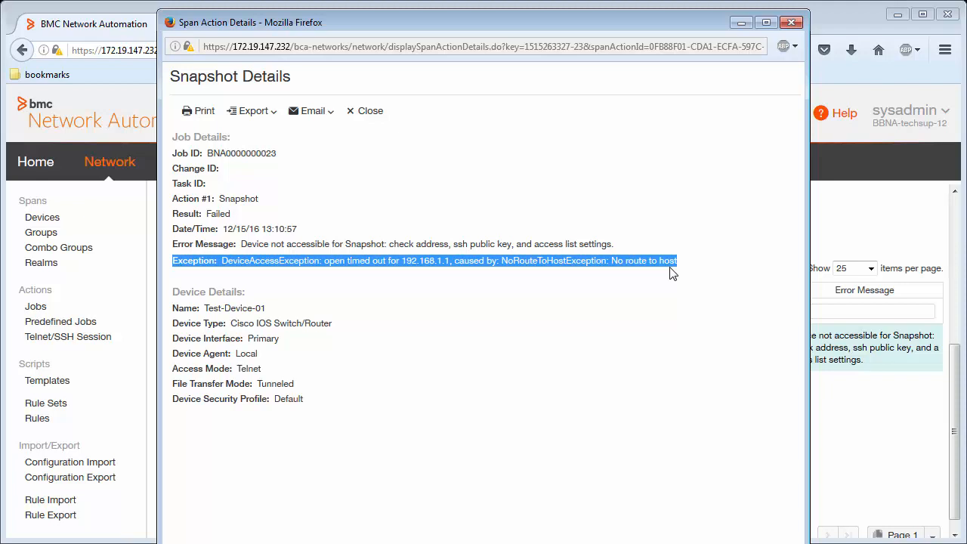
{"action": "left_click", "coordinate": [505, 266]}
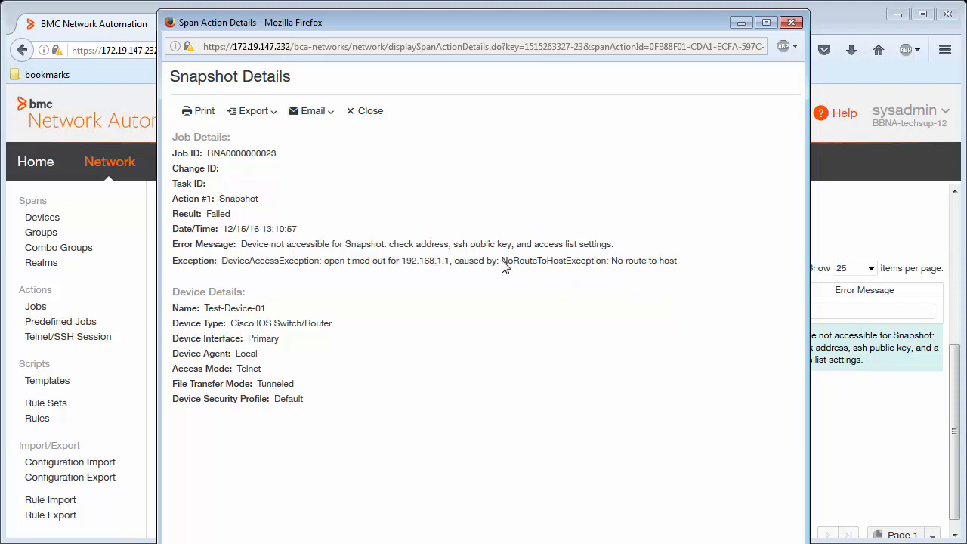
{"action": "left_click_drag", "start_coordinate": [504, 266], "coordinate": [678, 270]}
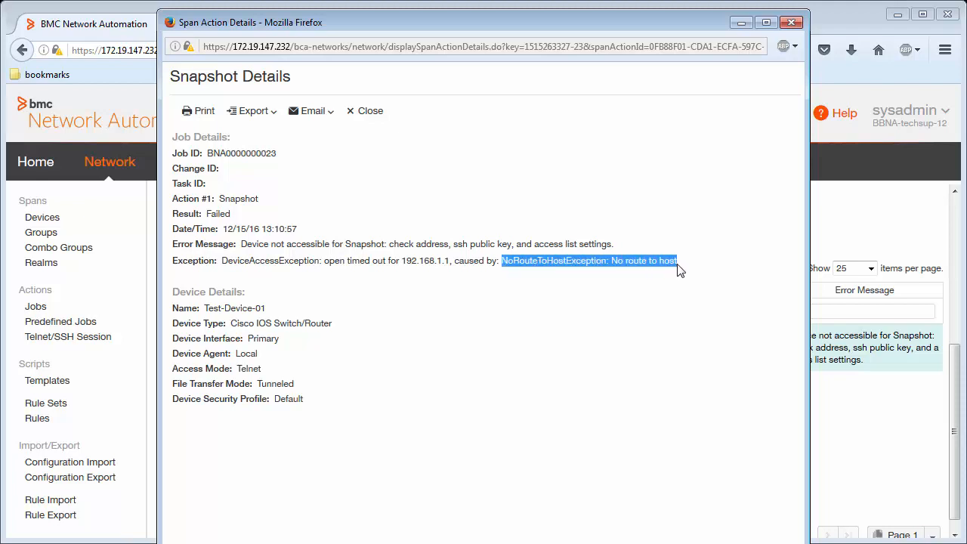
{"action": "left_click_drag", "start_coordinate": [401, 263], "coordinate": [456, 269]}
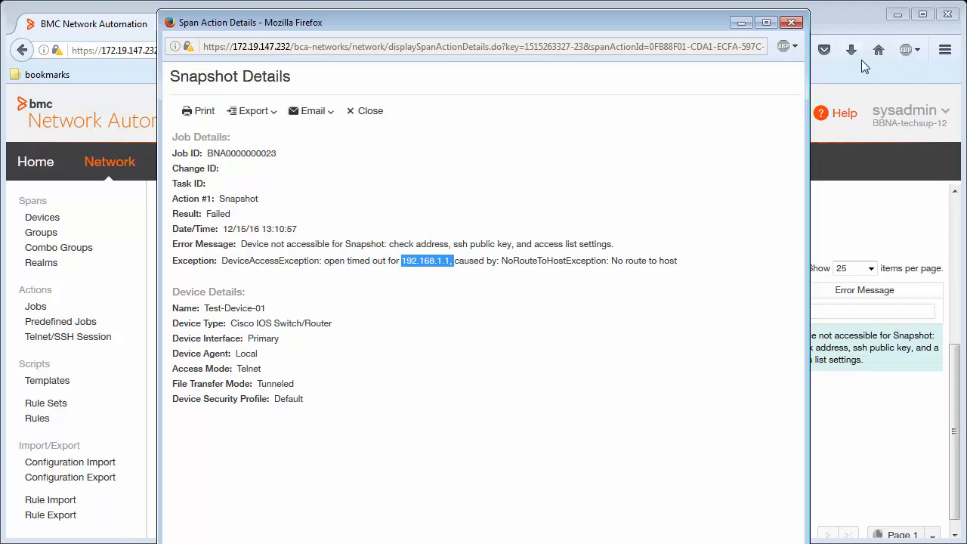
{"action": "left_click", "coordinate": [791, 24]}
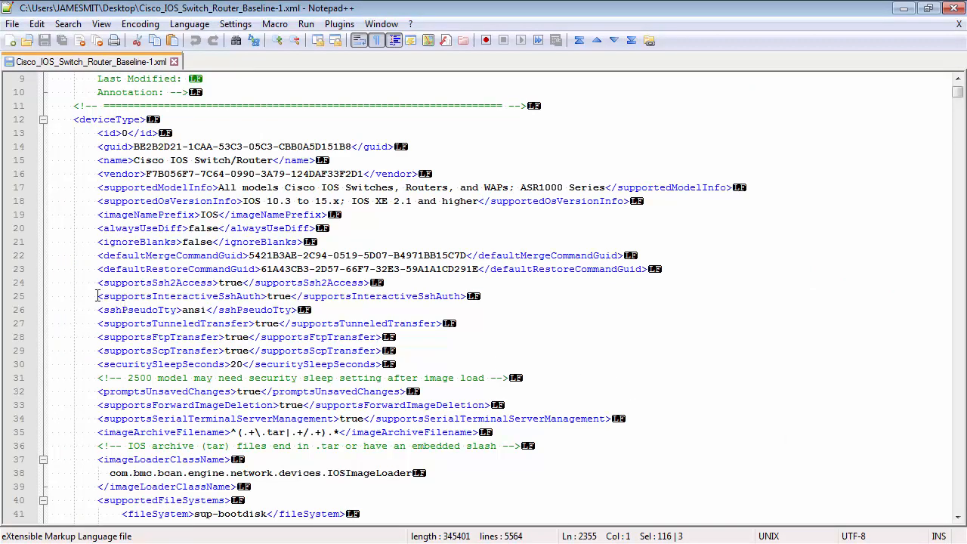
Step: In Notepad++, examine the supportsInteractiveSshAuth and sshPseudoTty lines of Cisco_IOS_Switch_Router_Baseline-1.xml
{"action": "left_click_drag", "start_coordinate": [97, 296], "coordinate": [468, 296]}
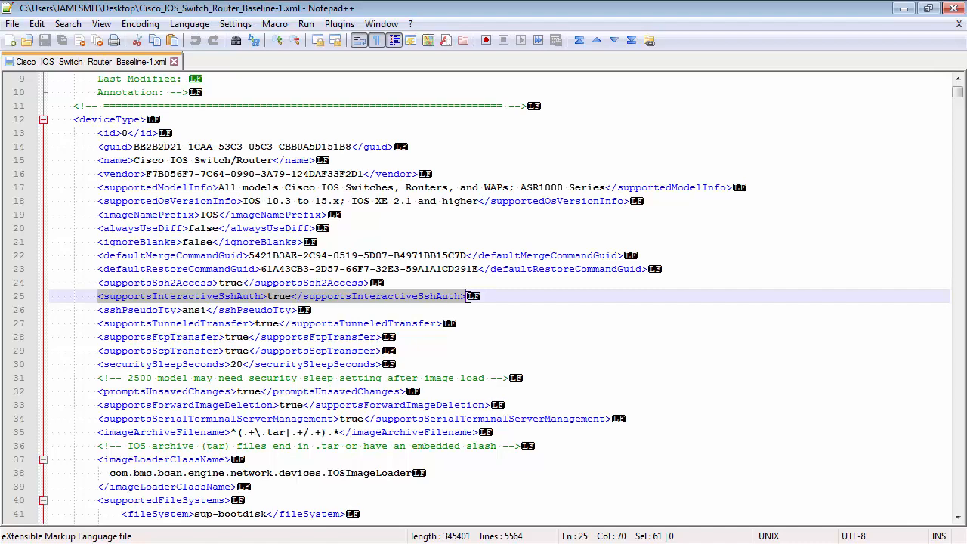
{"action": "left_click", "coordinate": [140, 297]}
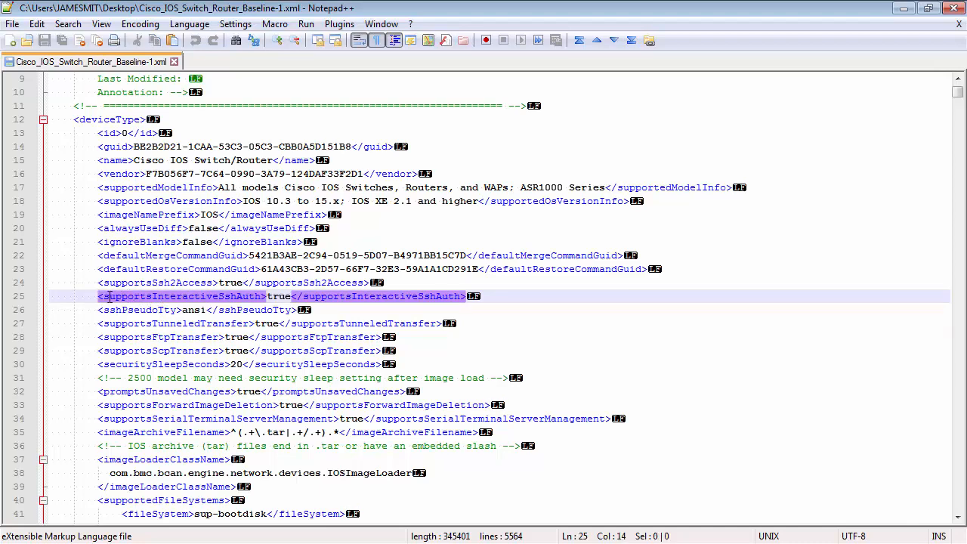
{"action": "left_click_drag", "start_coordinate": [99, 296], "coordinate": [467, 300]}
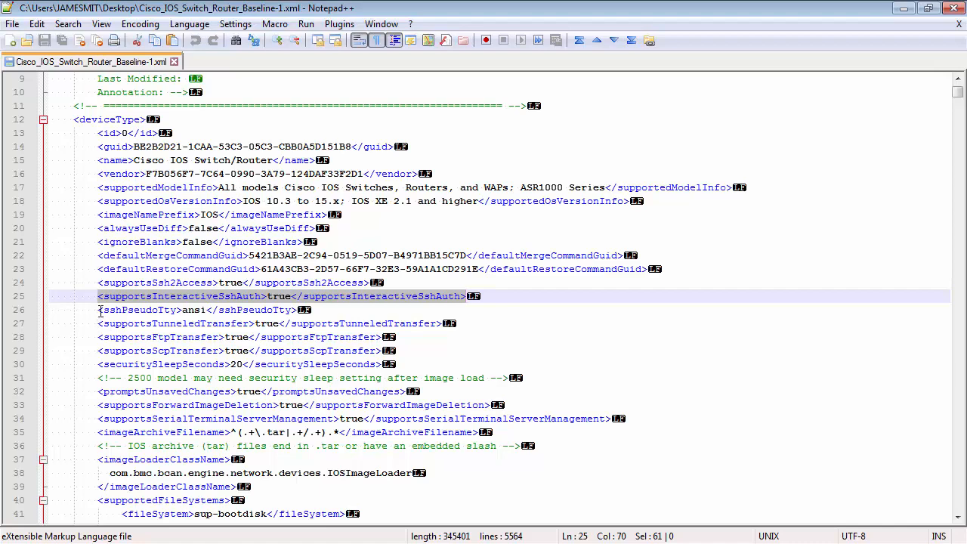
{"action": "left_click_drag", "start_coordinate": [99, 311], "coordinate": [302, 306]}
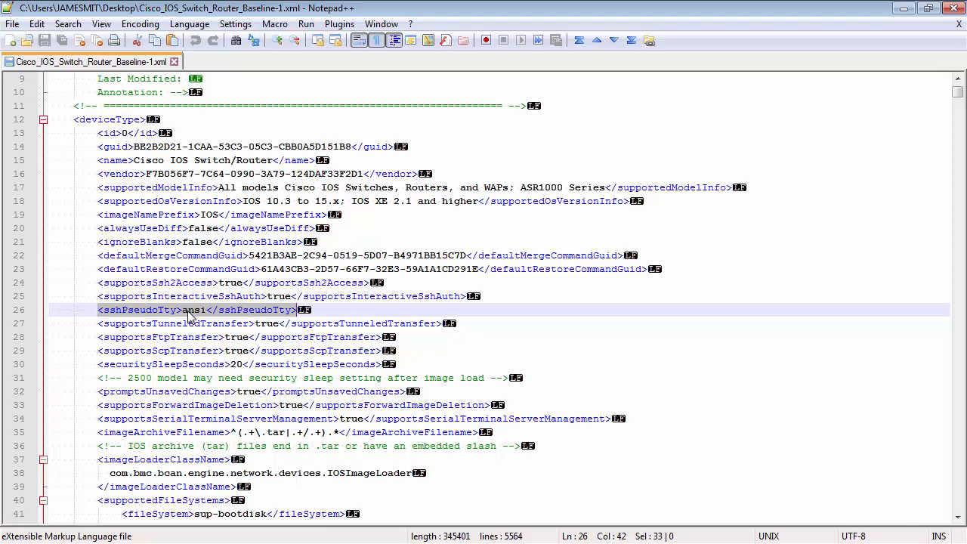
{"action": "left_click_drag", "start_coordinate": [96, 296], "coordinate": [301, 309]}
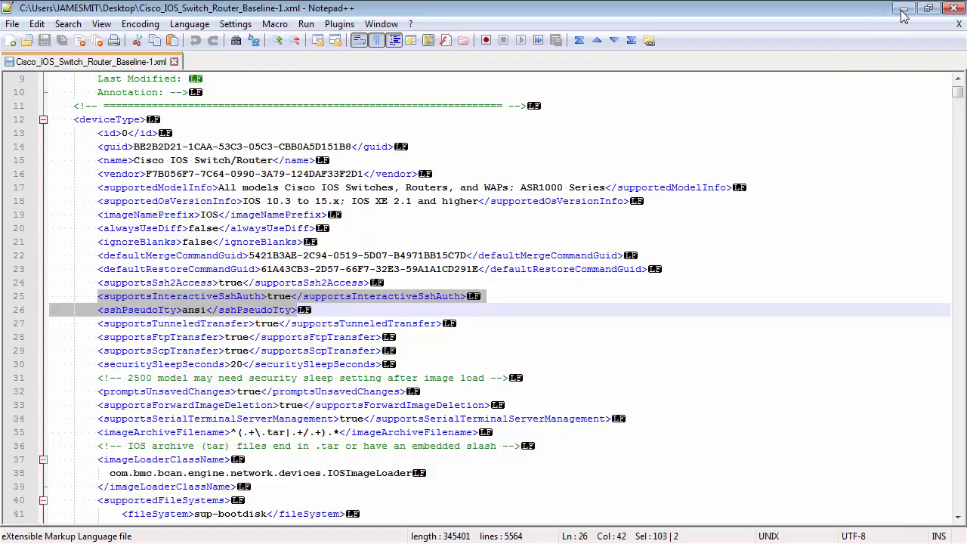
Step: Switch to the terminal session, place its window over the browser, and review the bca-networks-data directory listing for global.properties.imported
{"action": "key", "text": "alt+Tab"}
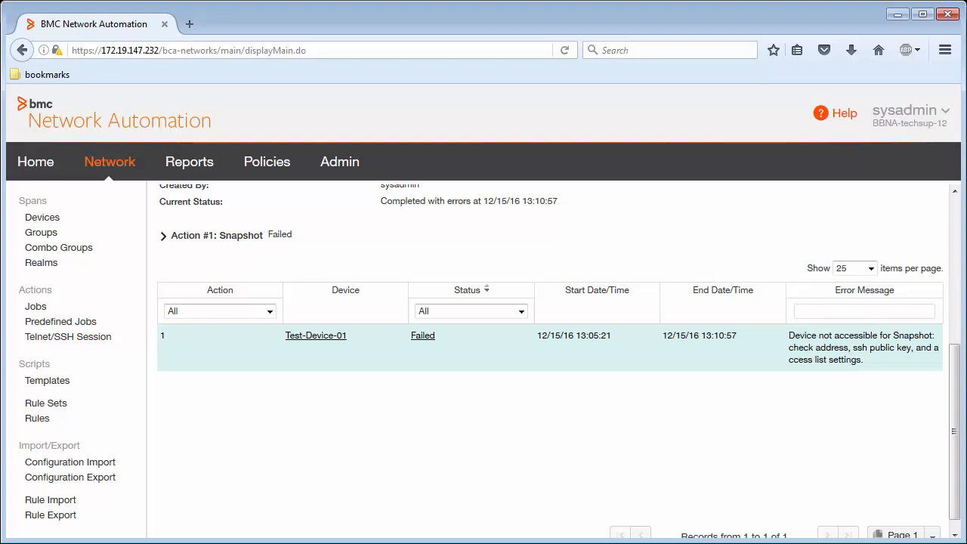
{"action": "left_click_drag", "start_coordinate": [965, 186], "coordinate": [257, 135]}
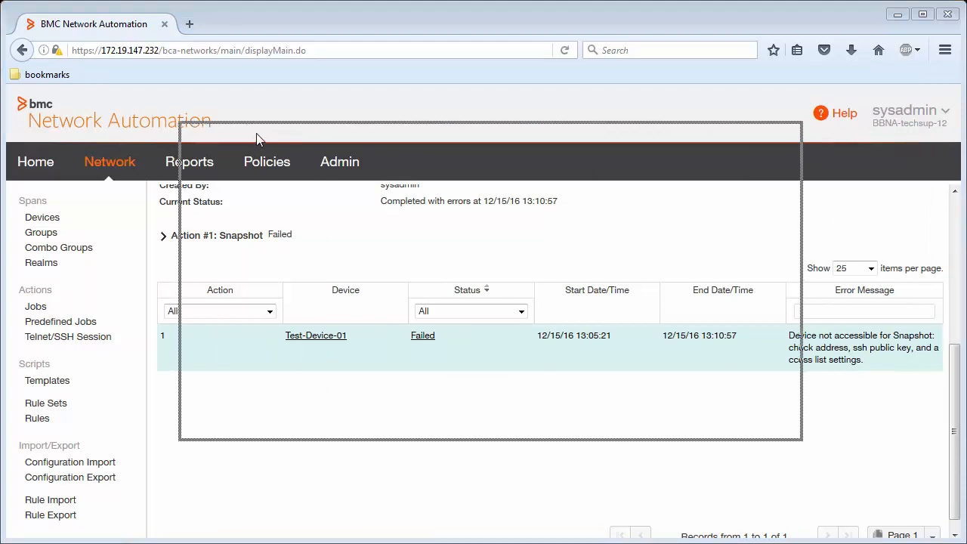
{"action": "left_click_drag", "start_coordinate": [257, 138], "coordinate": [256, 138]}
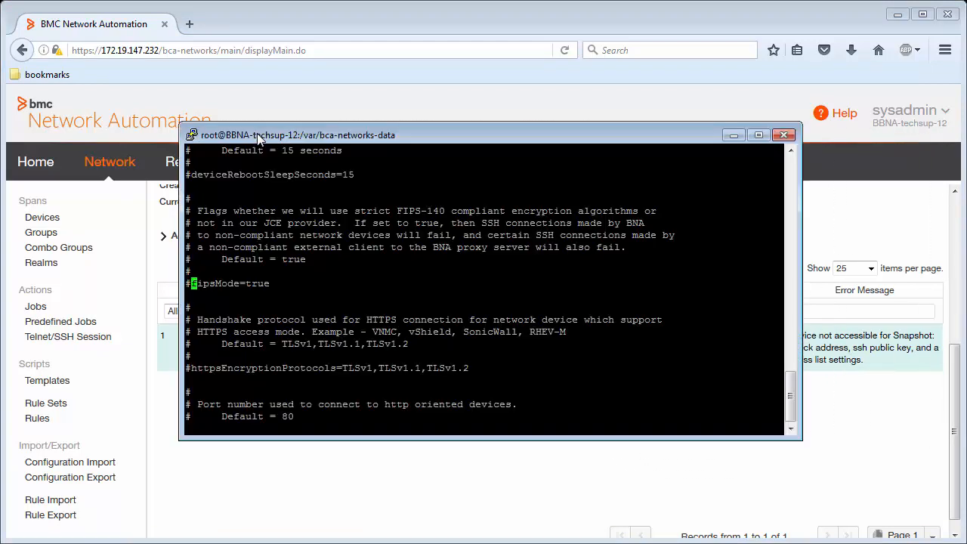
{"action": "scroll", "coordinate": [484, 289], "scroll_direction": "up", "scroll_amount": 5}
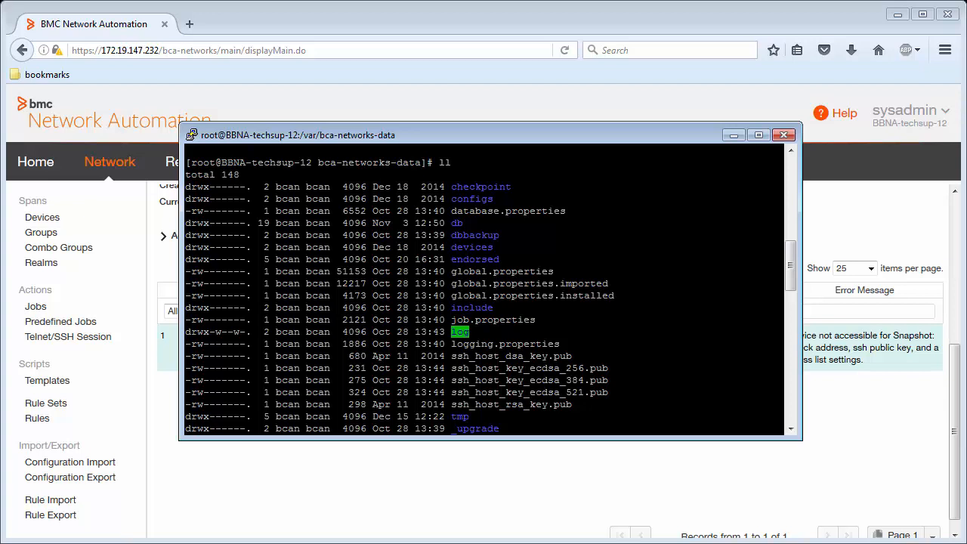
{"action": "left_click_drag", "start_coordinate": [312, 161], "coordinate": [420, 161]}
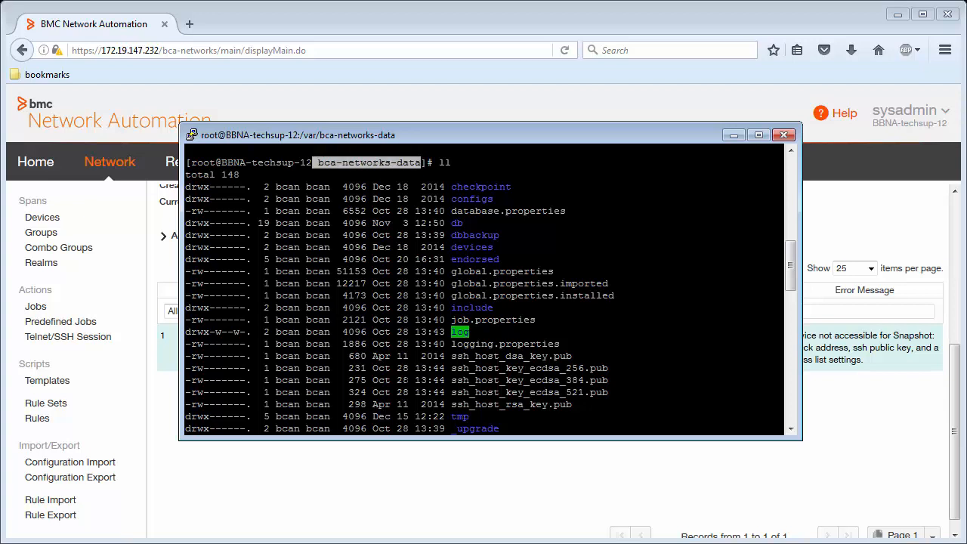
{"action": "scroll", "coordinate": [484, 287], "scroll_direction": "up", "scroll_amount": 4}
{"action": "scroll", "coordinate": [483, 287], "scroll_direction": "down", "scroll_amount": 4}
{"action": "left_click_drag", "start_coordinate": [782, 284], "coordinate": [451, 283]}
{"action": "scroll", "coordinate": [453, 287], "scroll_direction": "up", "scroll_amount": 4}
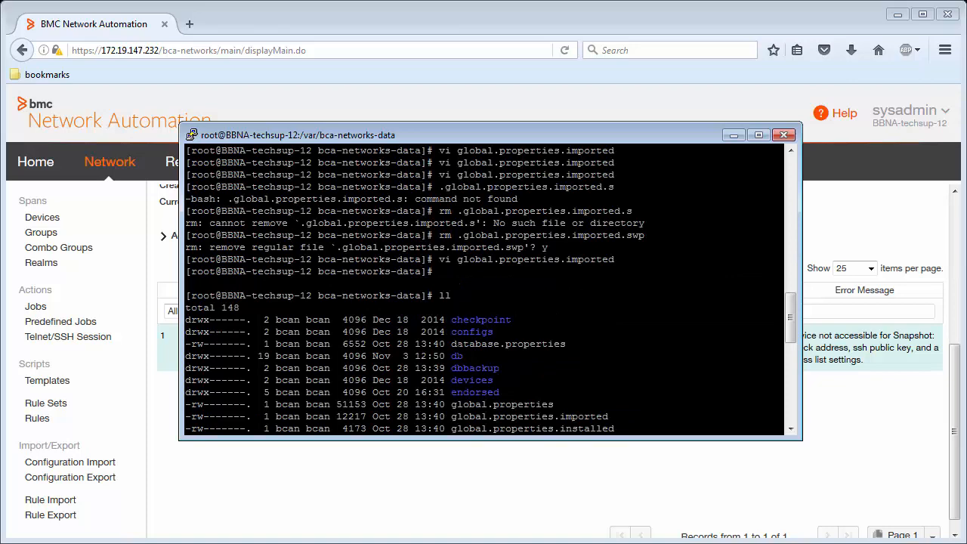
{"action": "scroll", "coordinate": [468, 287], "scroll_direction": "down", "scroll_amount": 3}
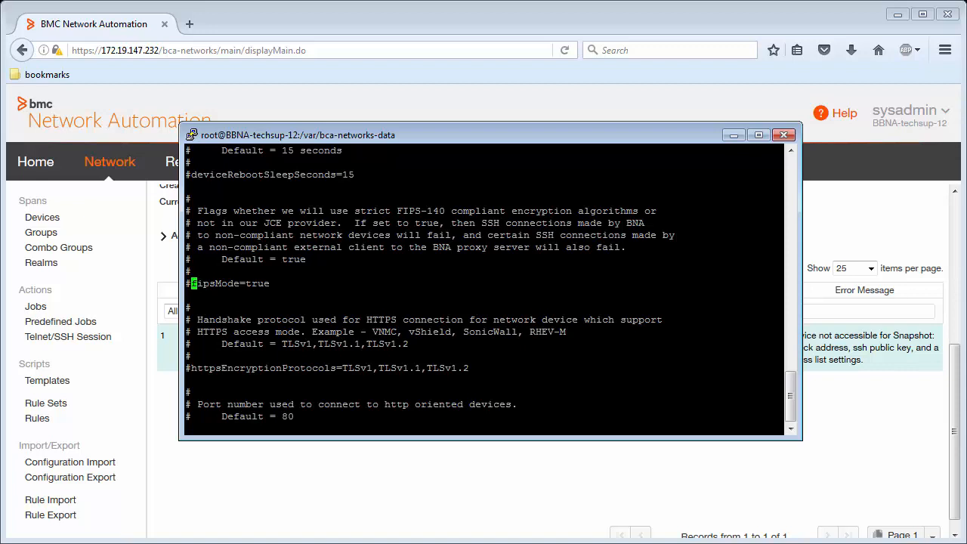
Step: Uncomment the fipsMode property in the file open in vi and set its value to false
{"action": "key", "text": "Left"}
{"action": "key", "text": "x"}
{"action": "key", "text": "Right"}
{"action": "key", "text": "Right"}
{"action": "key", "text": "Right"}
{"action": "key", "text": "Right"}
{"action": "key", "text": "Right"}
{"action": "key", "text": "Right"}
{"action": "key", "text": "Right"}
{"action": "key", "text": "Right"}
{"action": "key", "text": "Right"}
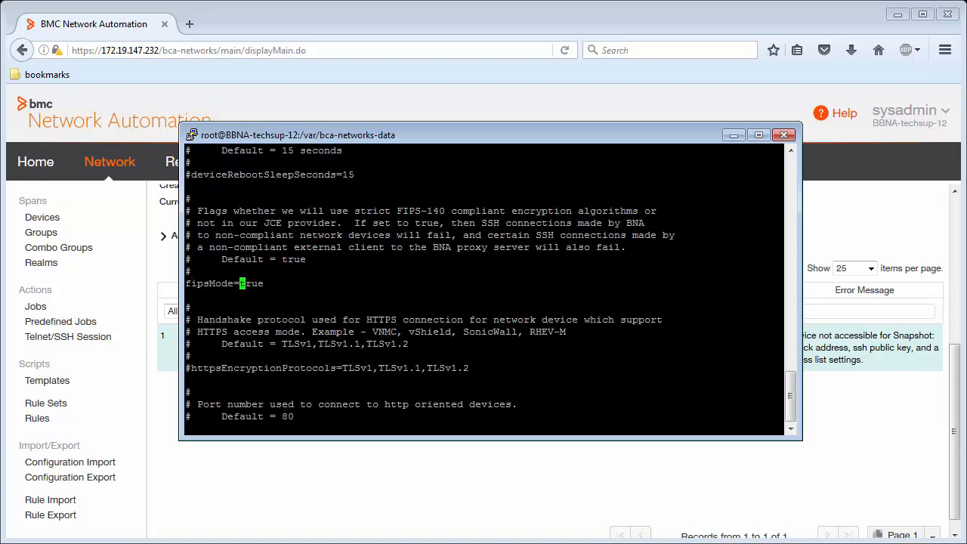
{"action": "key", "text": "c"}
{"action": "key", "text": "w"}
{"action": "type", "text": "i"}
{"action": "type", "text": "fals"}
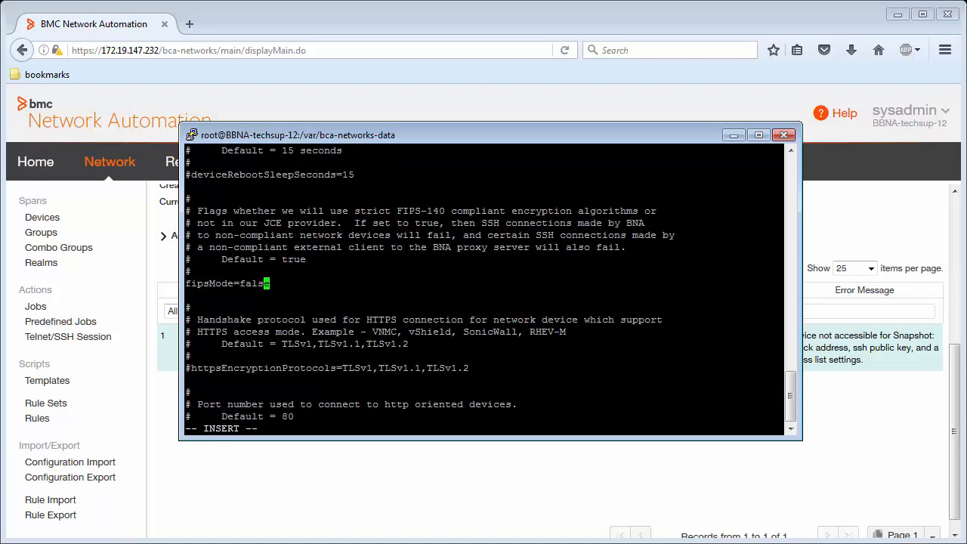